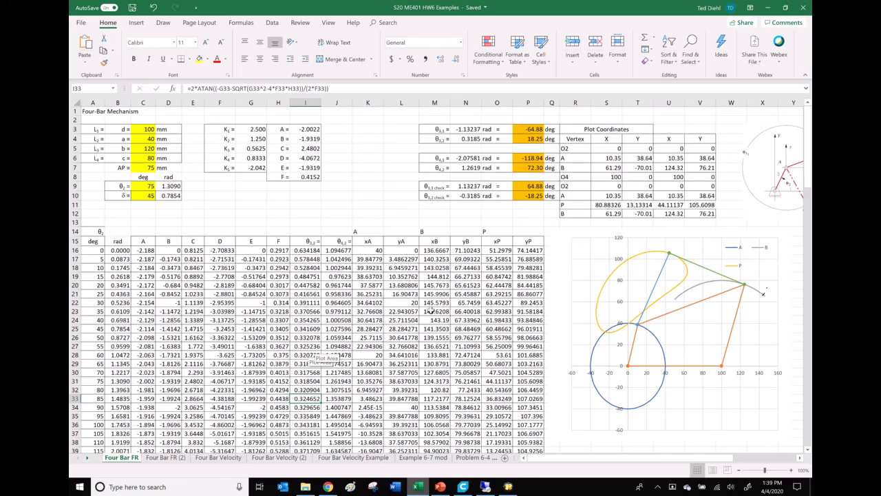
scroll(364, 314, down, 15)
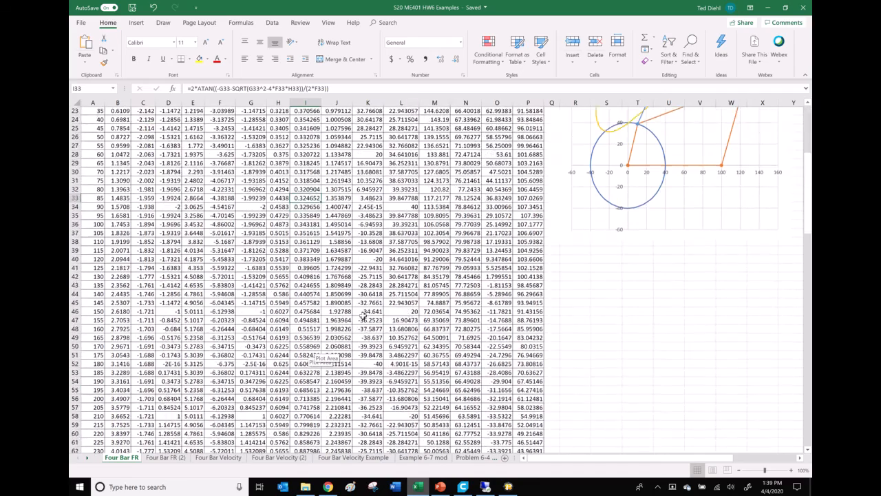
scroll(363, 314, up, 20)
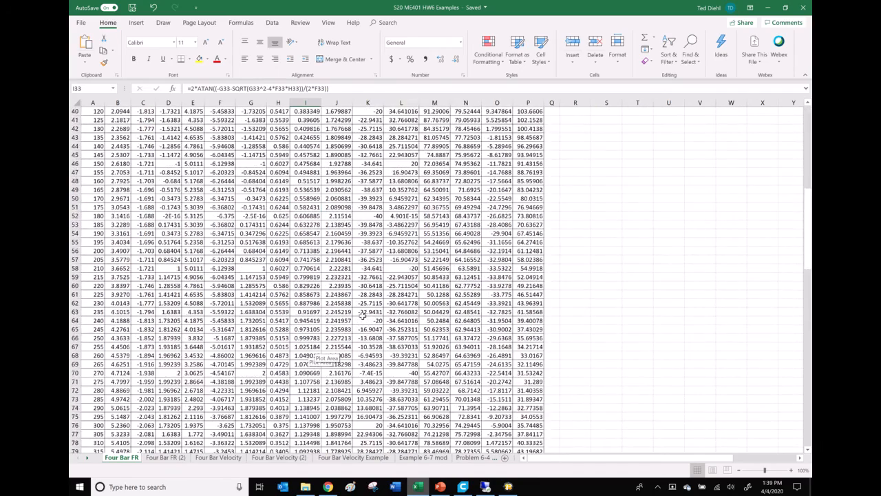
scroll(363, 314, down, 1)
scroll(326, 274, up, 1)
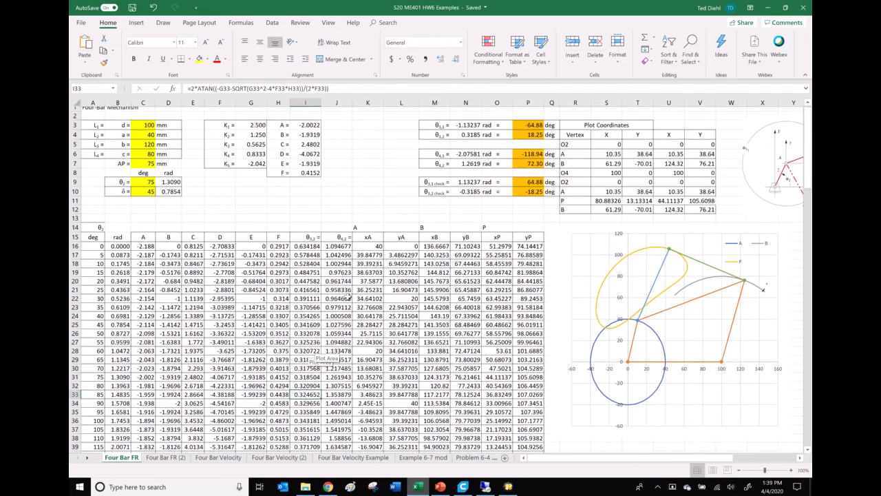
Duplicate the Four Bar Velocity sheet and place the copy directly after Four Bar Velocity (2)
click(230, 458)
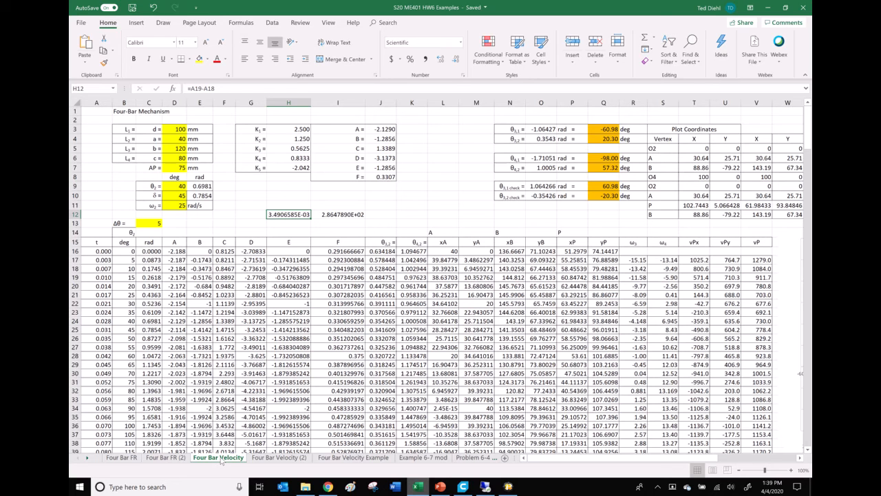
click(264, 331)
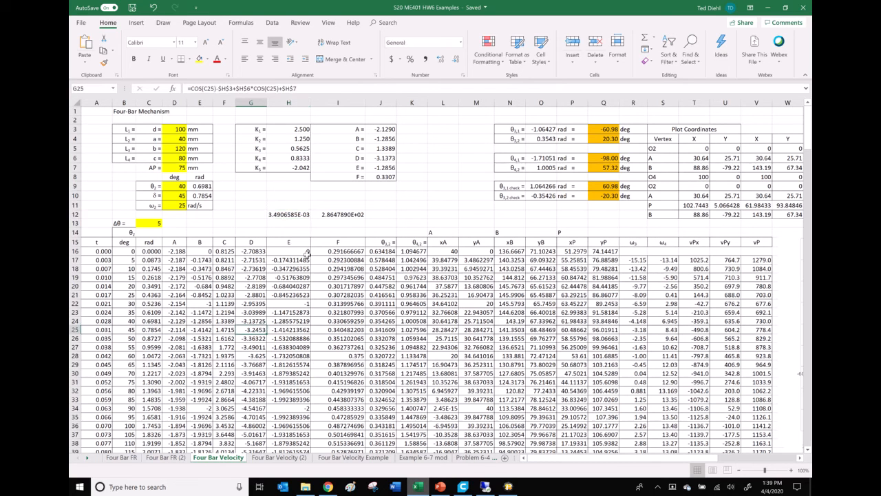
drag(584, 458, 518, 464)
right_click(227, 459)
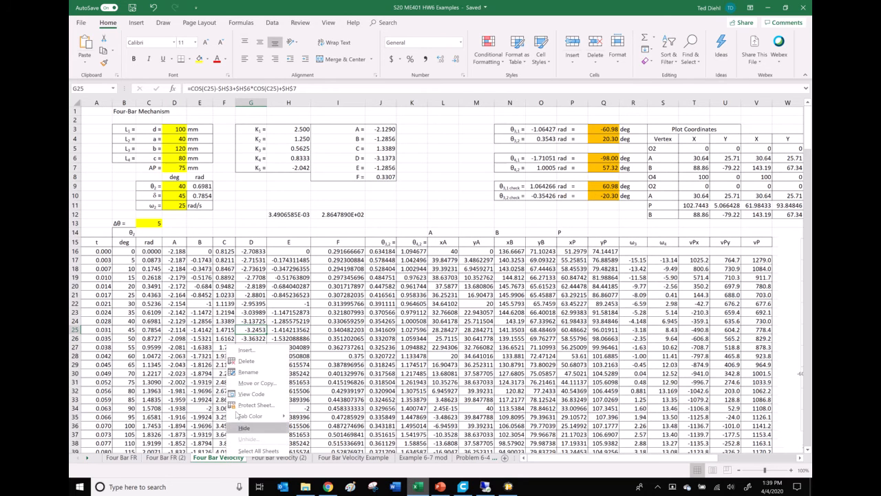
click(249, 391)
click(188, 424)
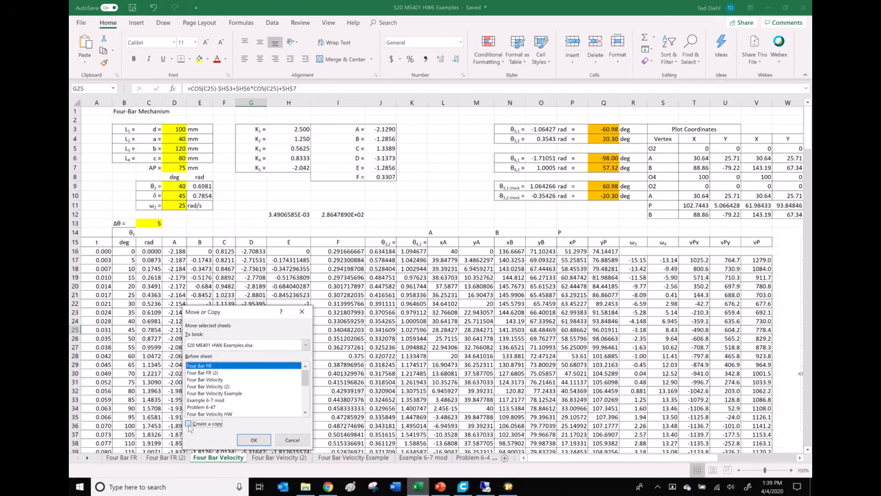
click(204, 379)
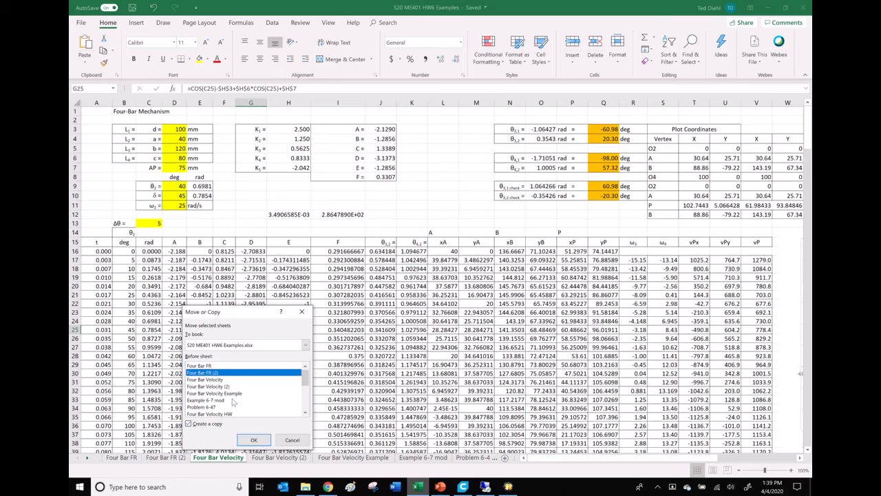
click(253, 439)
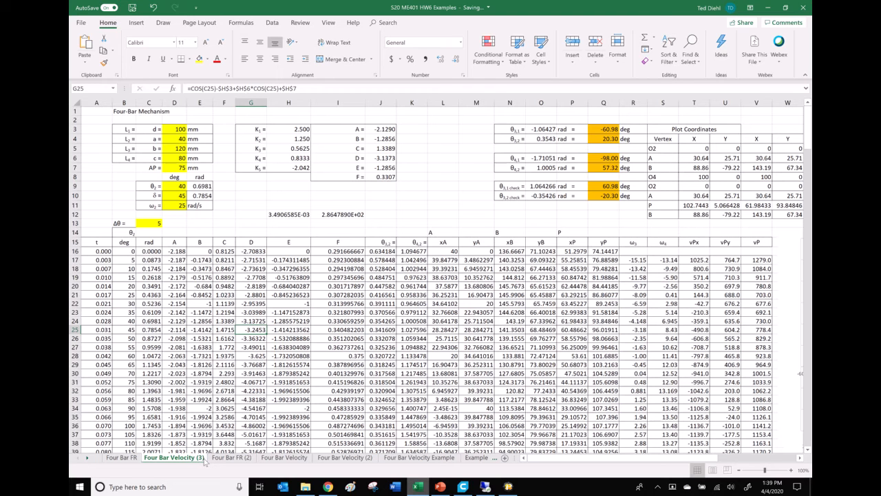
drag(204, 460, 378, 465)
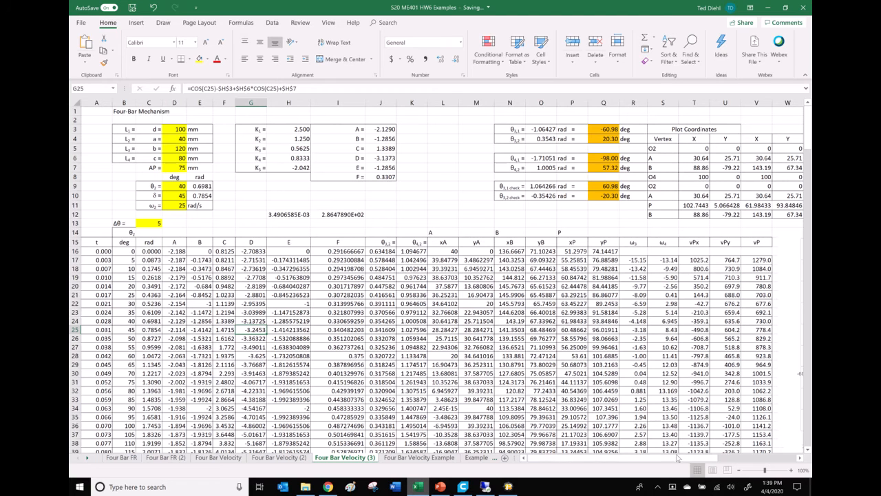
Set the coupler point distance AP to 150 mm on the copied sheet
drag(676, 458, 749, 455)
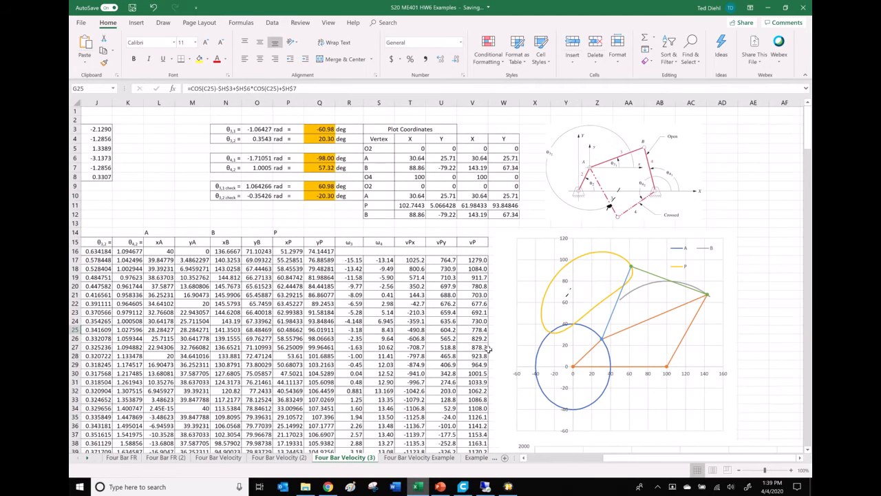
drag(633, 459, 531, 462)
click(171, 167)
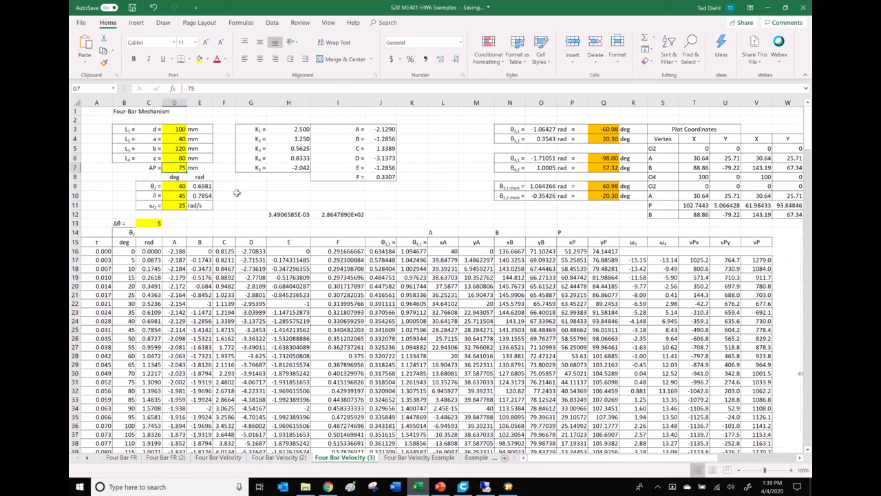
text(150)
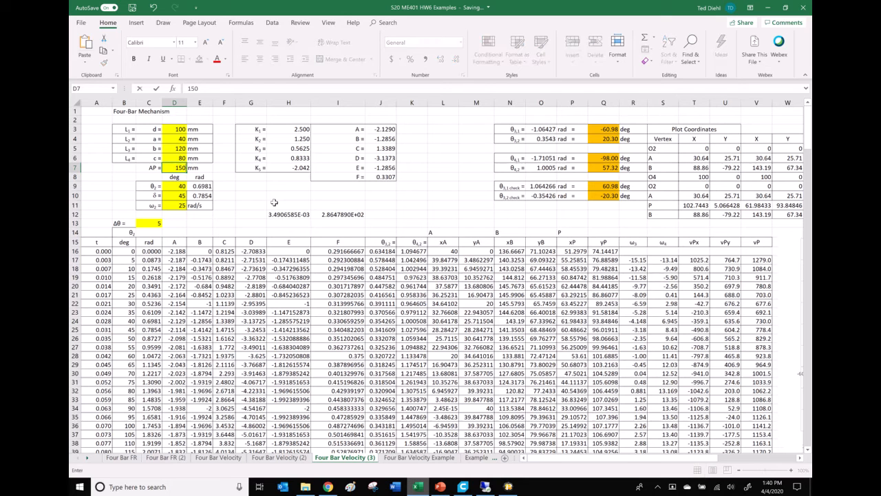
key(Return)
Set the input angle θ2 to 75 deg and the coupler angle δ to 15 deg
click(174, 186)
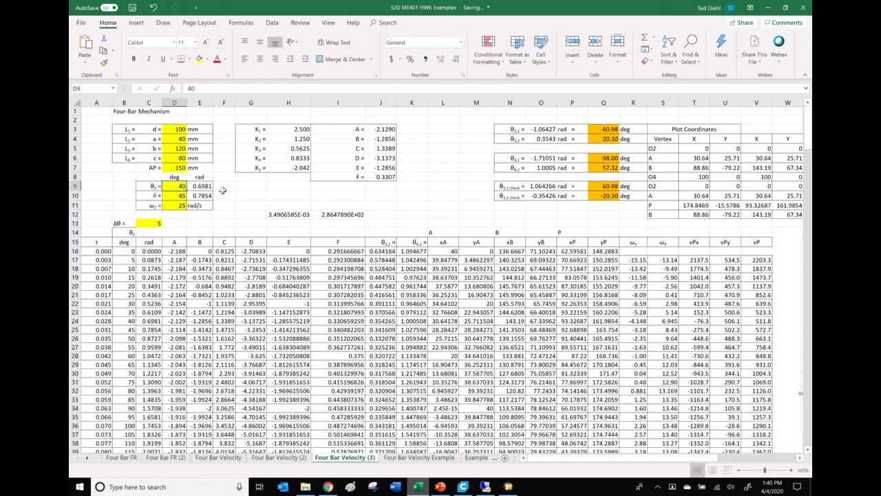
text(75)
key(Return)
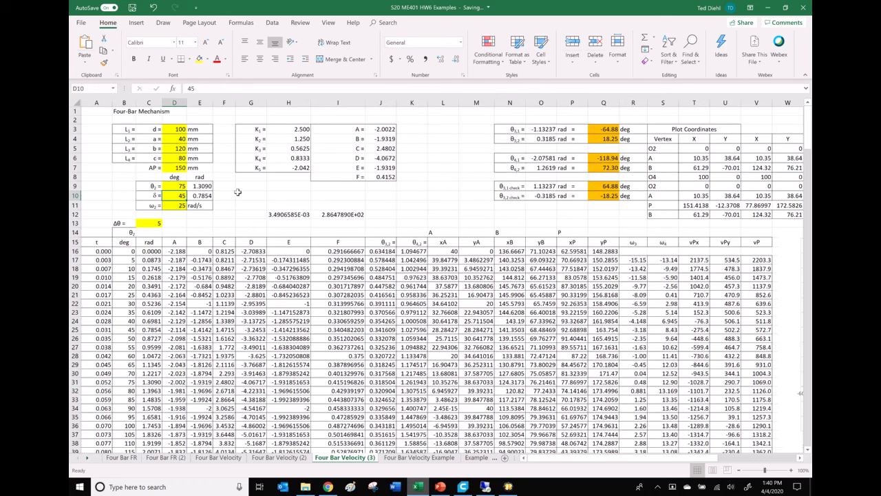
text(1)
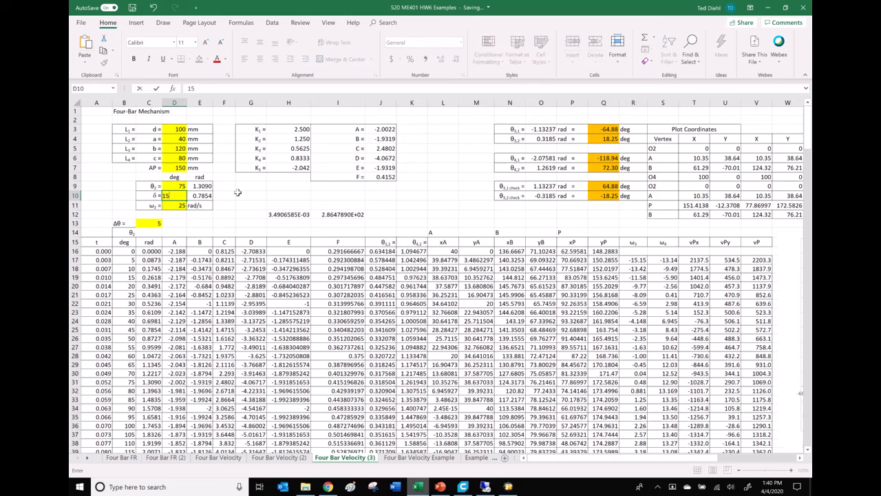
text(5)
key(Return)
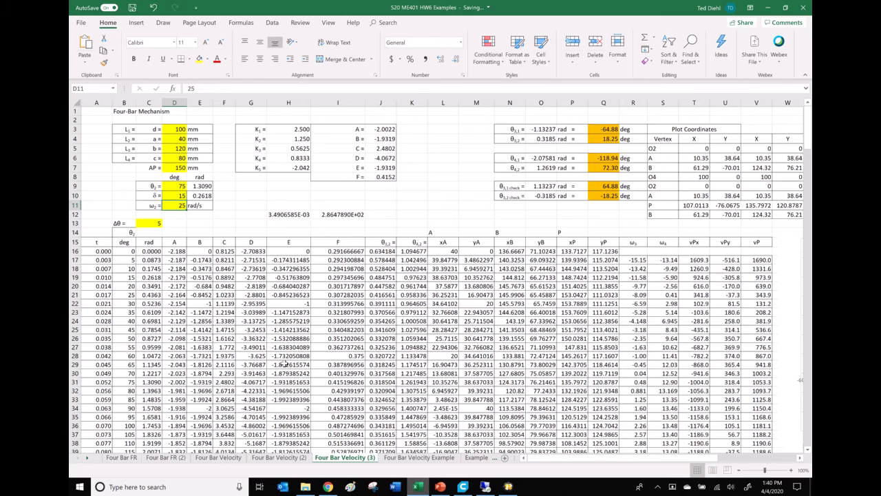
Highlight row 31, the table row for θ2 = 75 deg, with a yellow fill
click(75, 382)
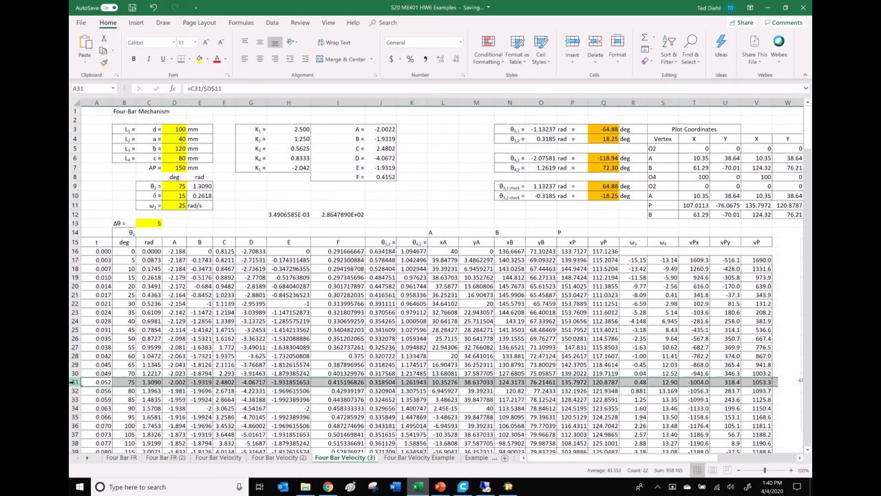
click(198, 59)
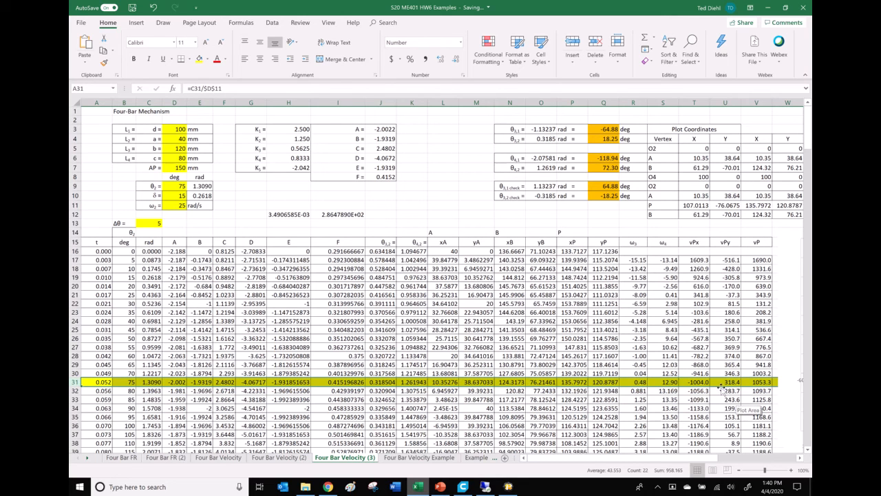
click(692, 242)
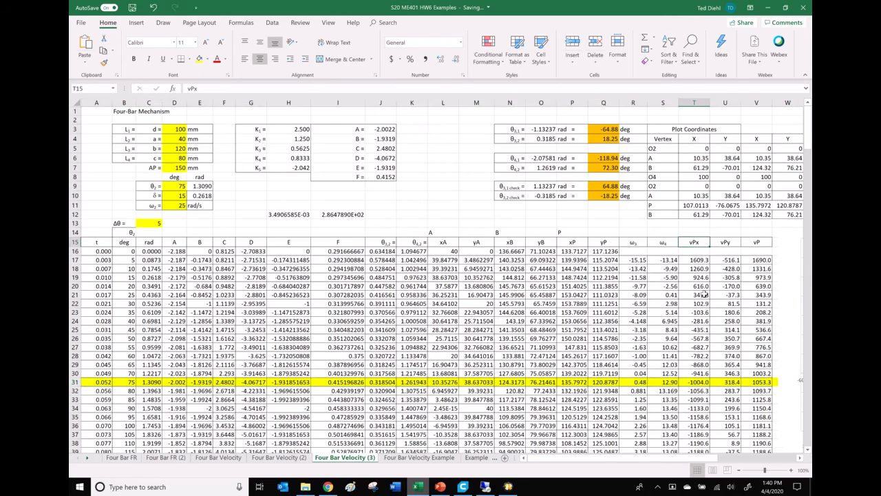
Copy the vPx and vPy values from the highlighted 75 deg row
drag(716, 458, 788, 459)
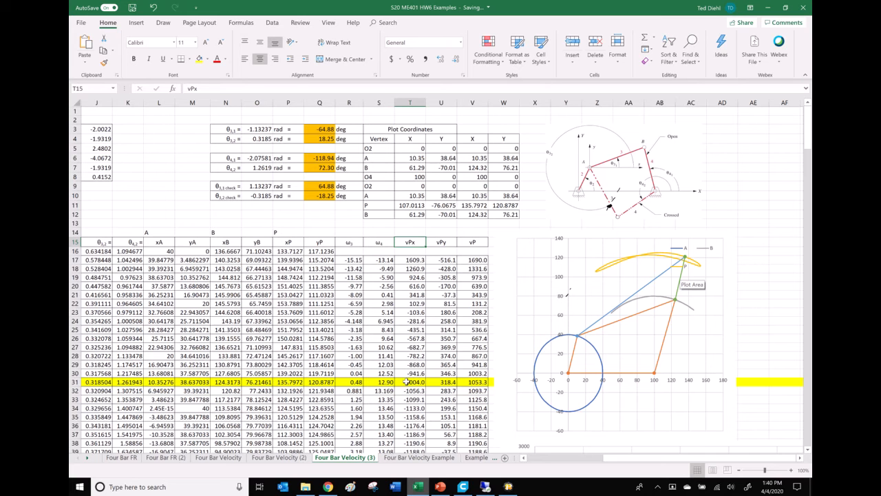
click(406, 382)
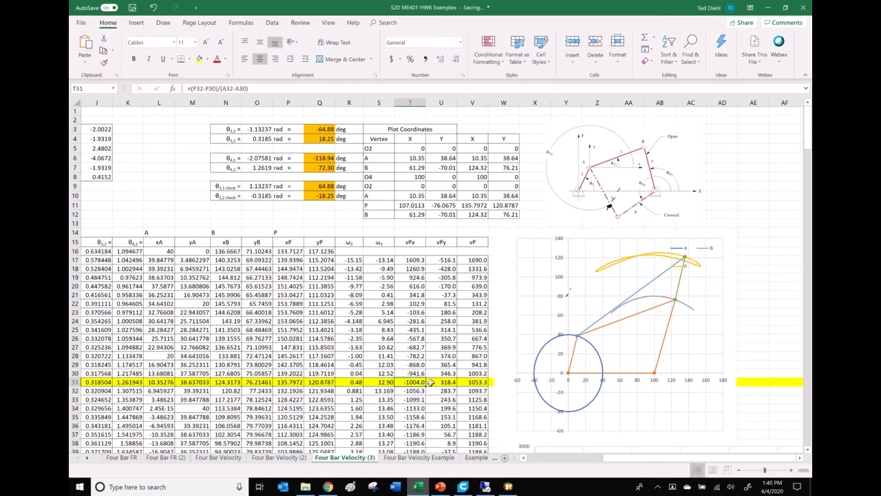
shift+click(431, 382)
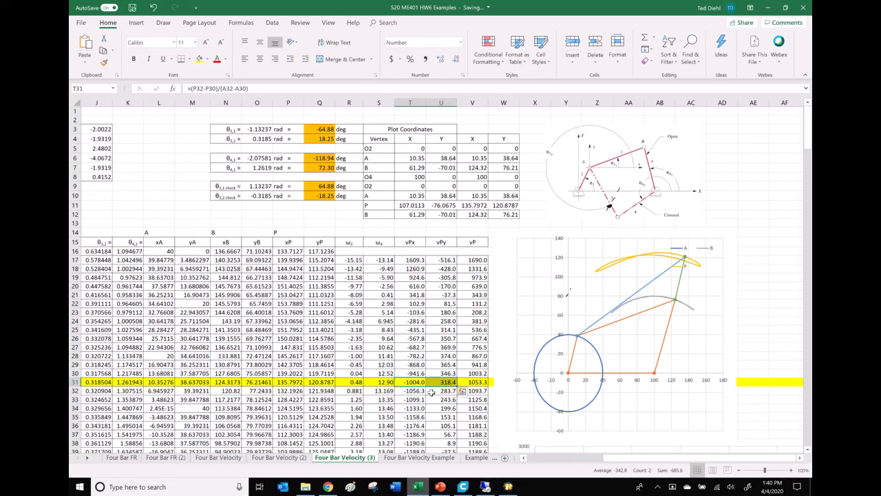
key(ctrl+c)
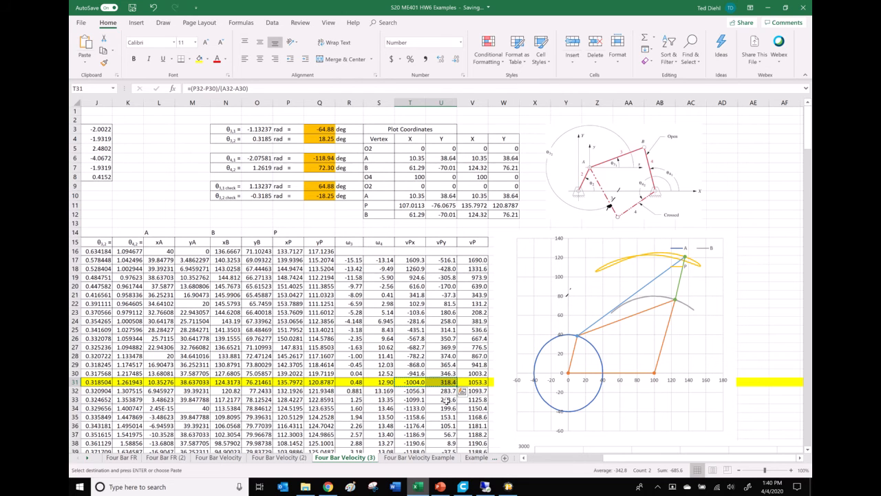
Switch to the PowerPoint class slides and paste the copied velocities as a picture, enlarged beneath the handwritten point P velocity result
click(440, 486)
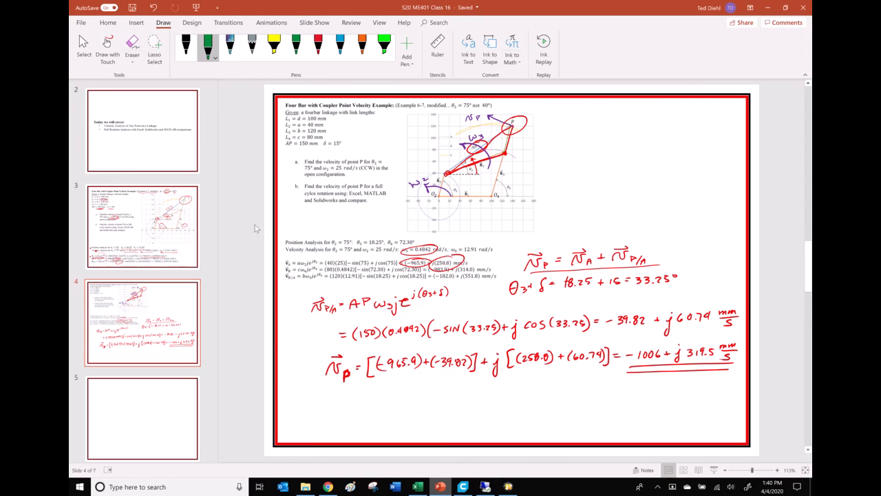
click(108, 23)
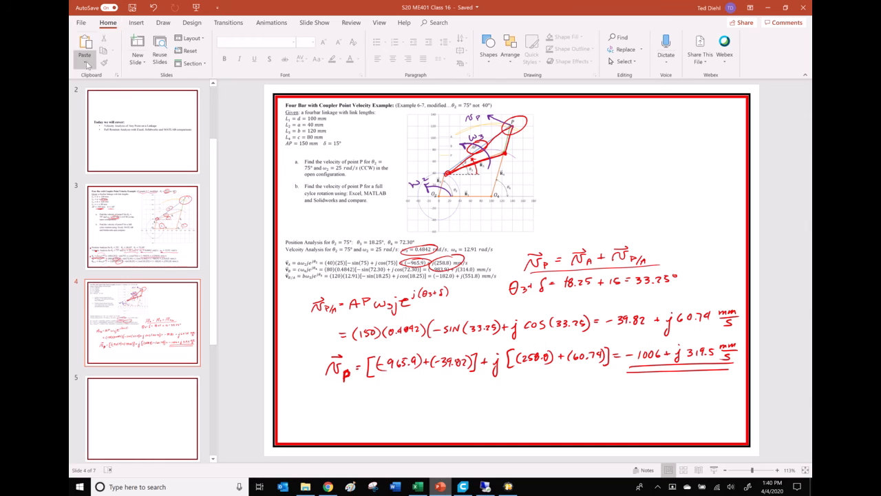
click(84, 61)
click(122, 86)
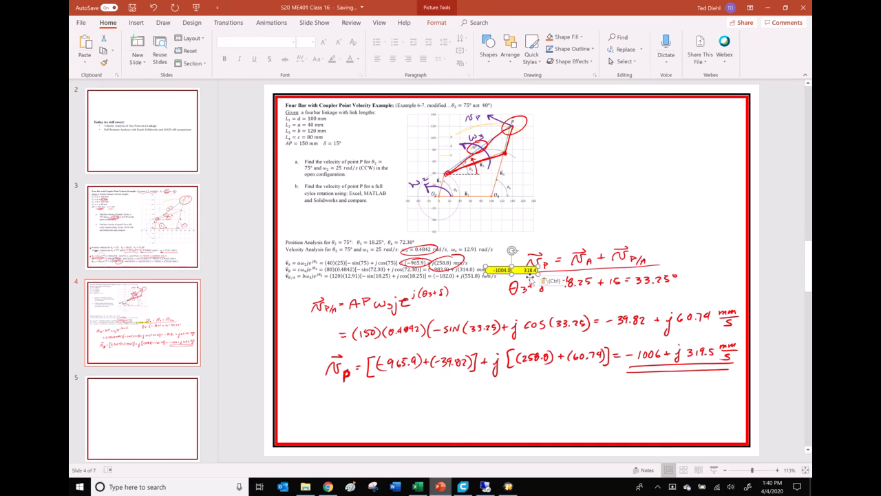
drag(526, 274, 708, 404)
drag(701, 395, 687, 384)
click(688, 406)
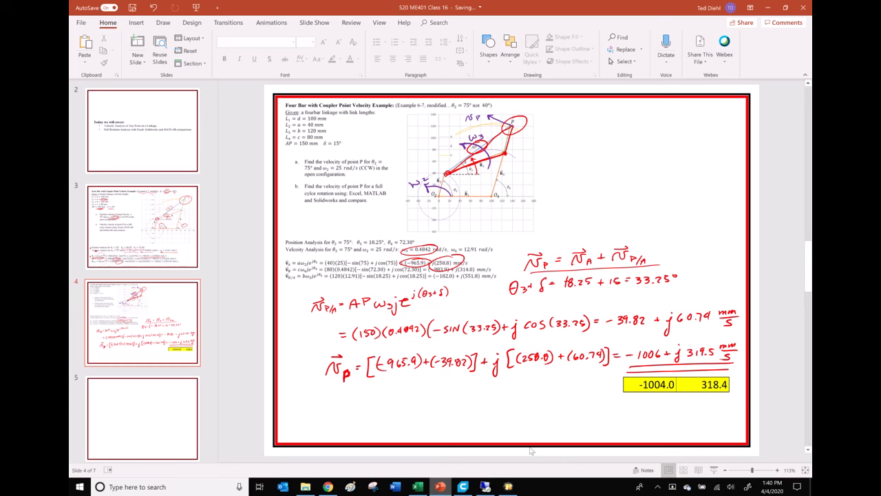
Return to the Excel workbook and set the angle increment Δθ to 2.5 on the copied velocity sheet
click(417, 486)
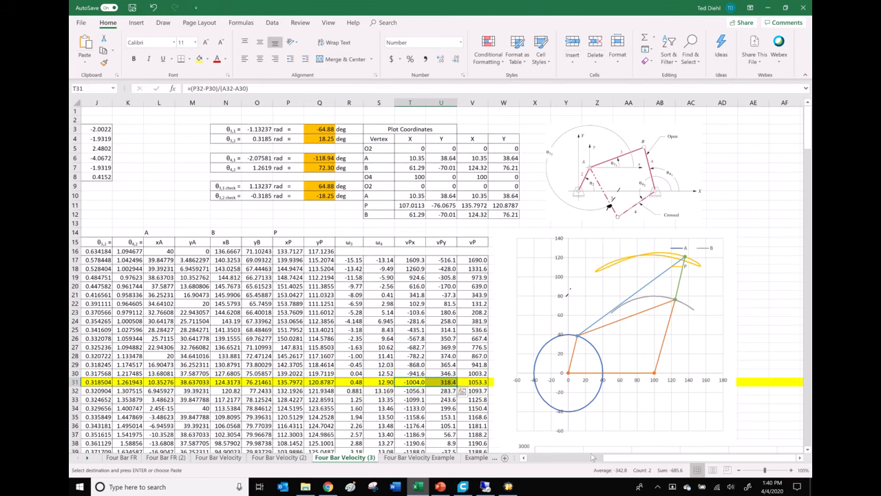
drag(559, 457, 527, 468)
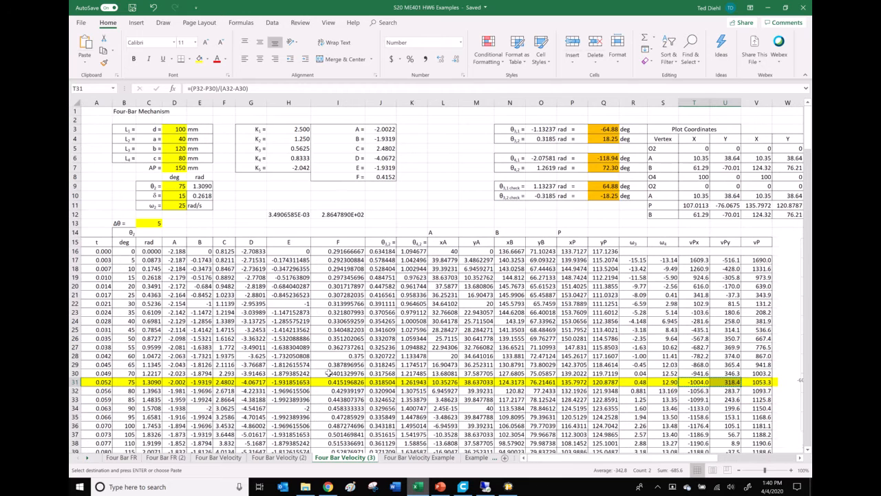
click(180, 284)
click(151, 223)
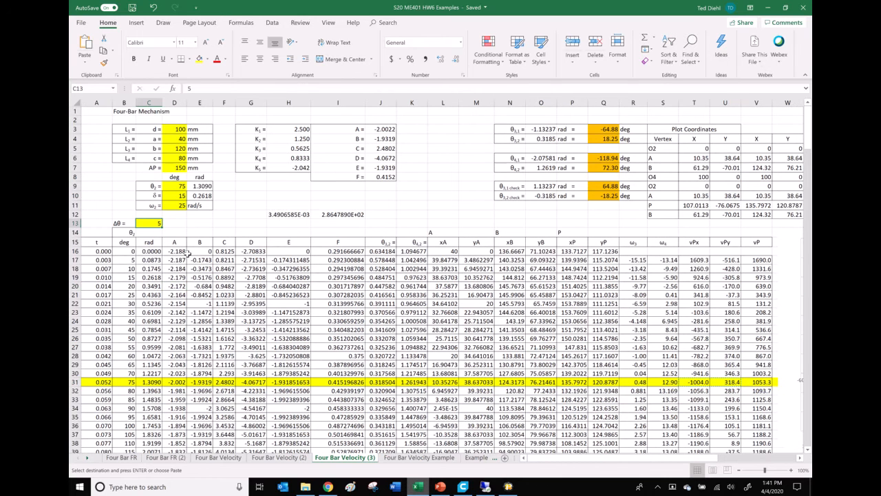
text(2)
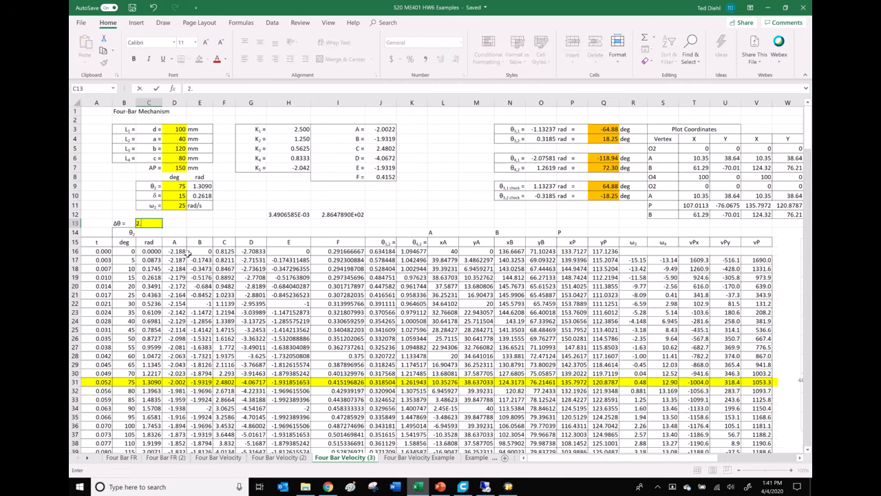
text(.5)
key(Return)
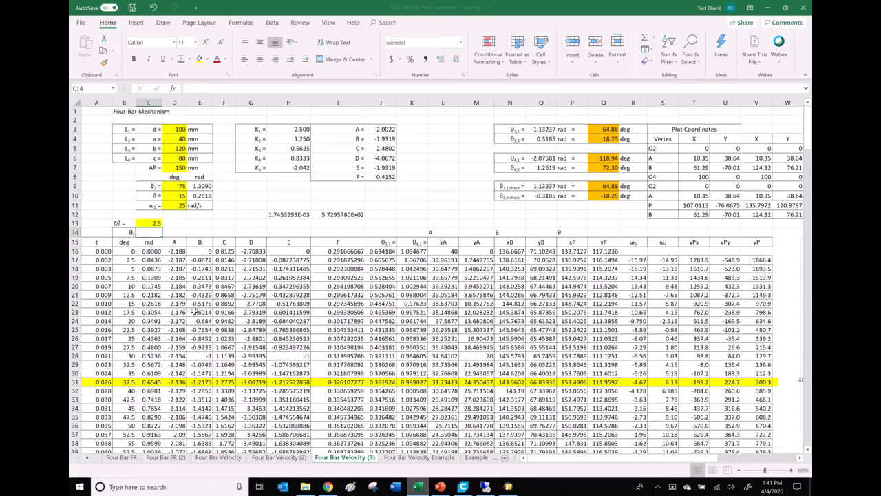
Locate the θ2 = 75 deg entry in row 46 of the velocity table and copy its vPx and vPy values
scroll(195, 312, down, 3)
scroll(195, 312, down, 3)
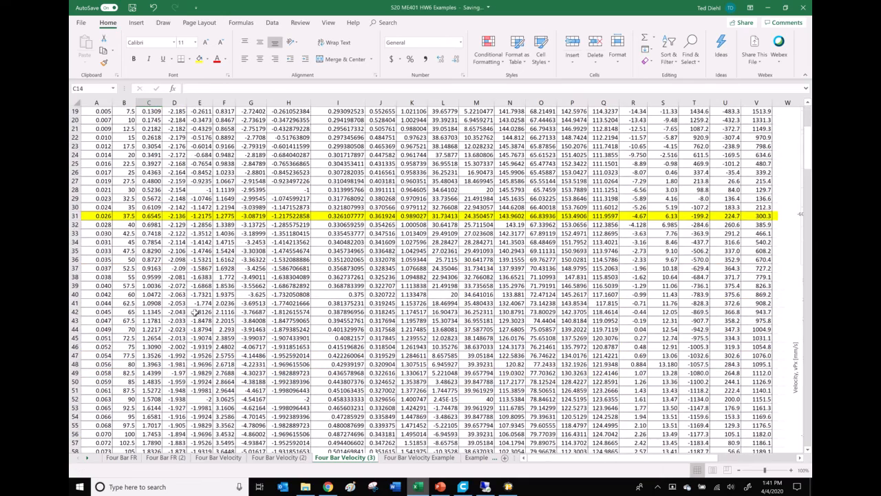
click(74, 347)
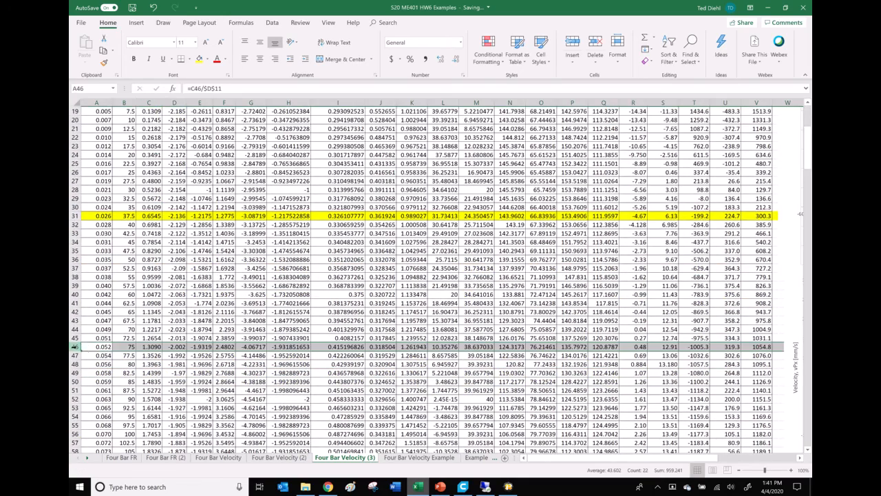
click(695, 346)
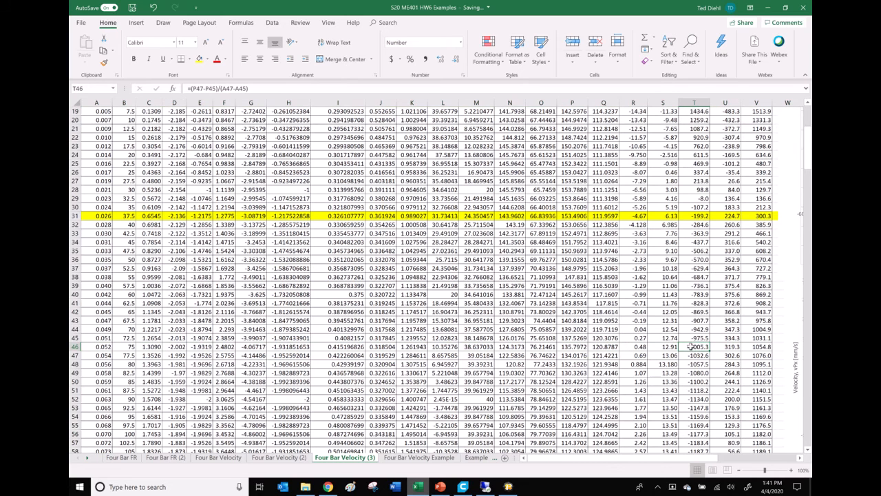
drag(703, 347, 719, 347)
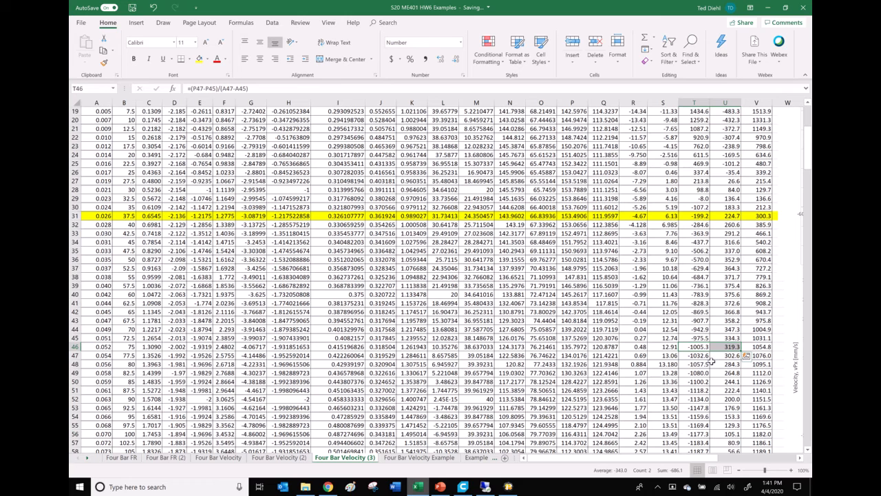
key(ctrl+c)
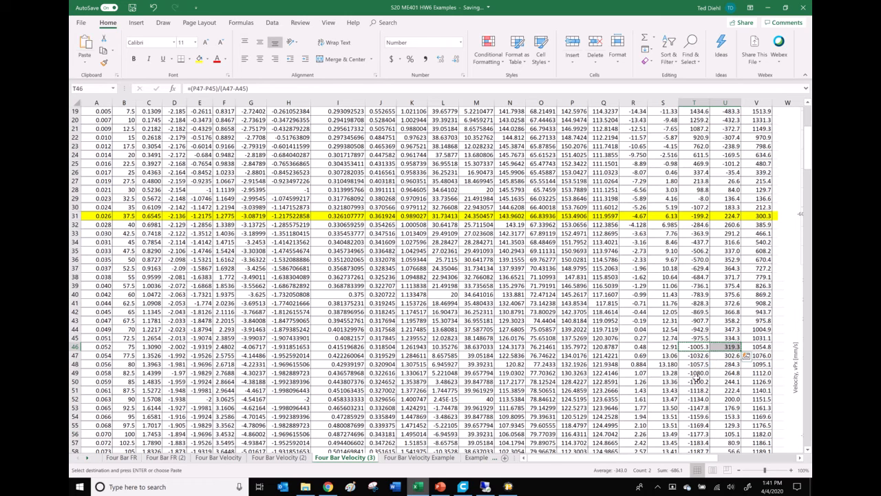
Switch to the PowerPoint class slides and paste the copied velocities as a picture, enlarged beneath the yellow velocity picture
click(442, 487)
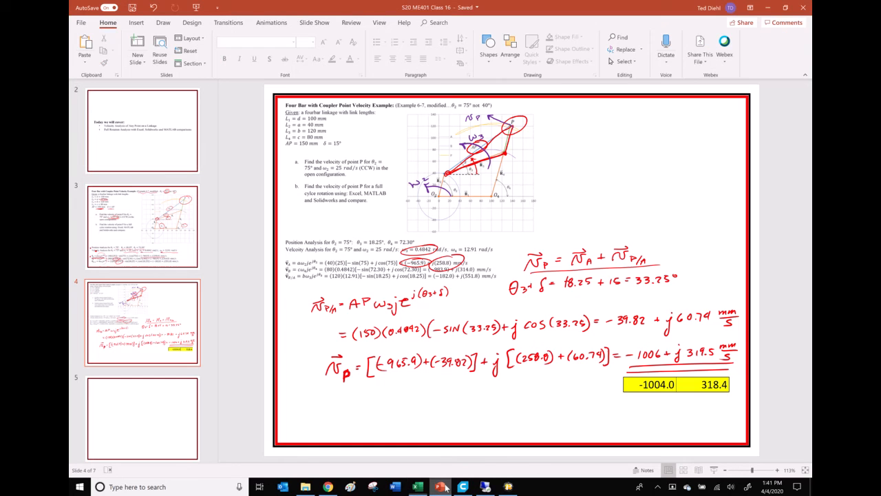
click(84, 59)
click(122, 87)
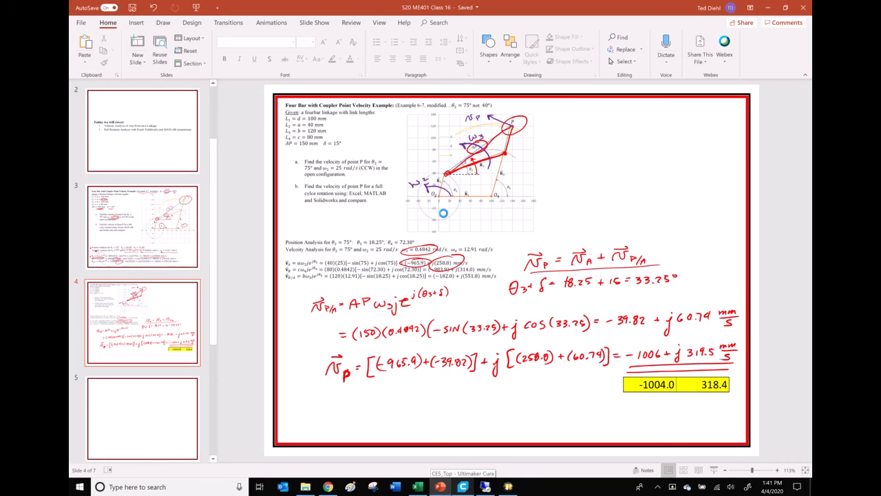
drag(517, 274, 731, 411)
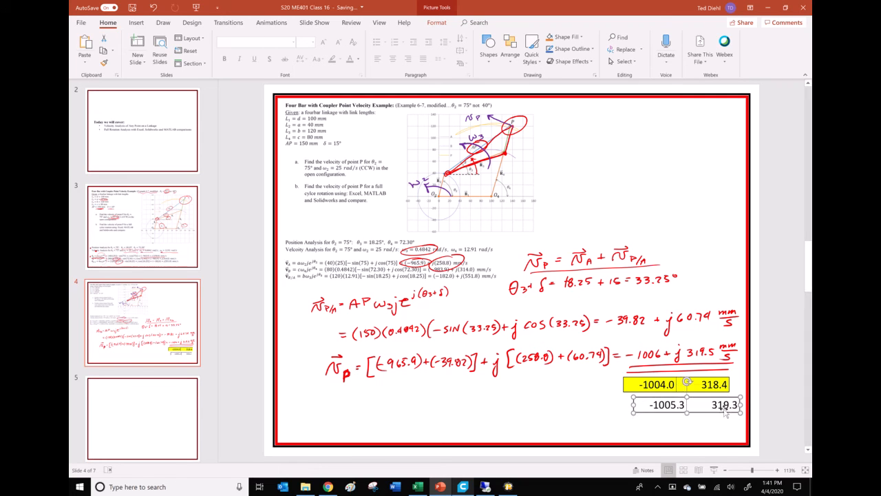
Return to the Excel workbook and set the angle increment Δθ to 1.25
click(417, 487)
scroll(193, 249, up, 5)
scroll(193, 249, down, 1)
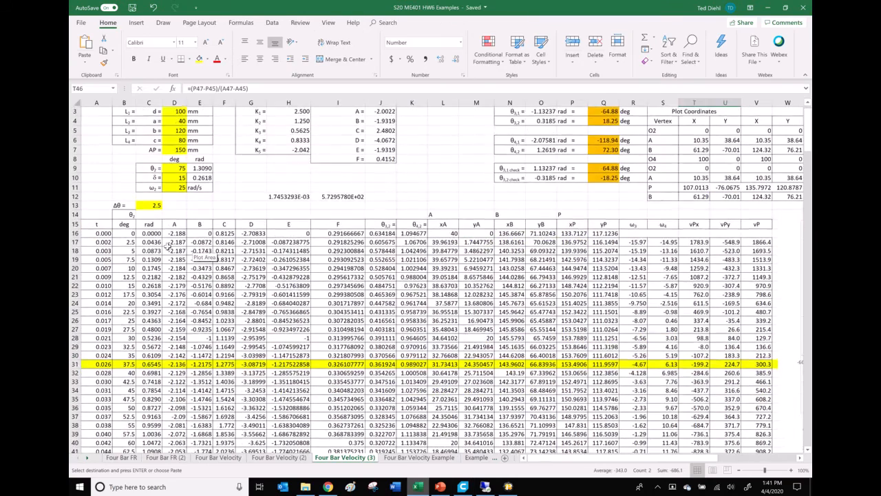
click(152, 197)
text(1)
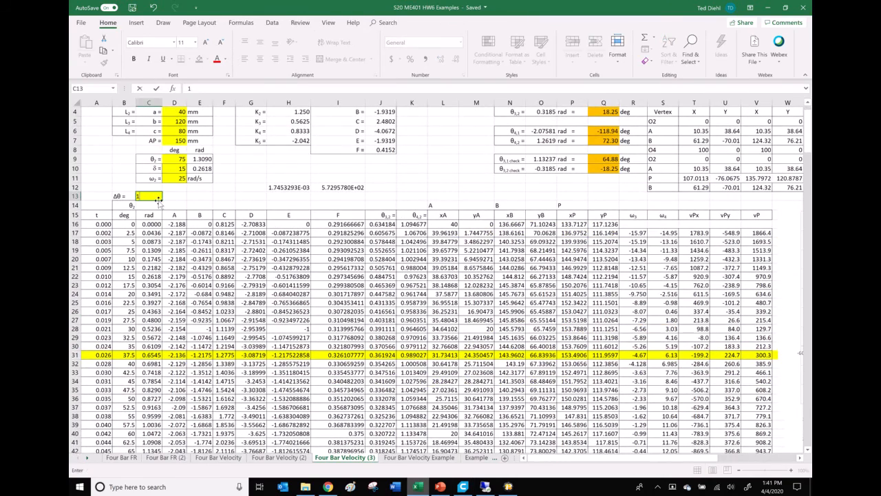
text(.25)
key(Return)
Locate the θ2 = 75 deg entry in row 76 of the velocity table and copy its vPx and vPy values
scroll(167, 246, down, 7)
scroll(168, 246, down, 7)
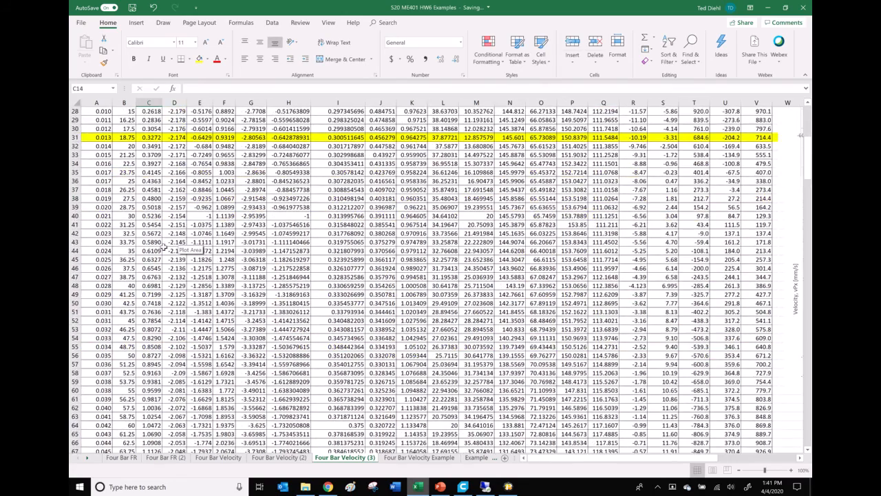
scroll(154, 292, down, 2)
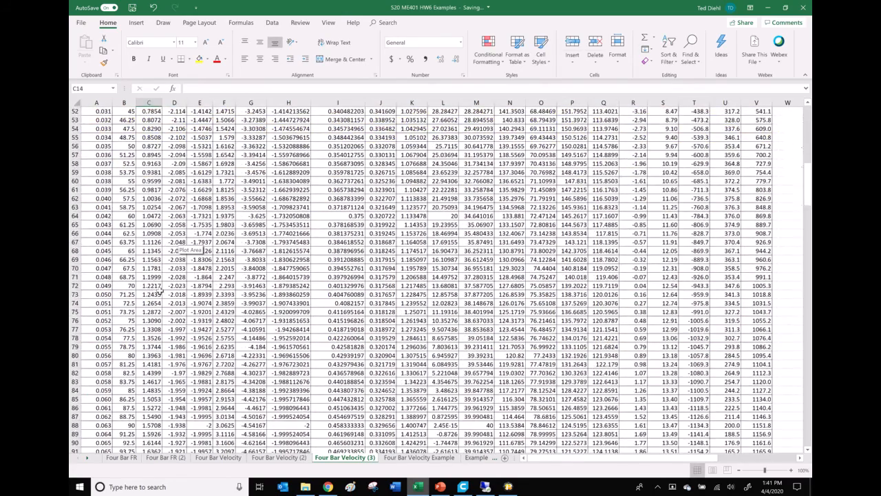
click(77, 320)
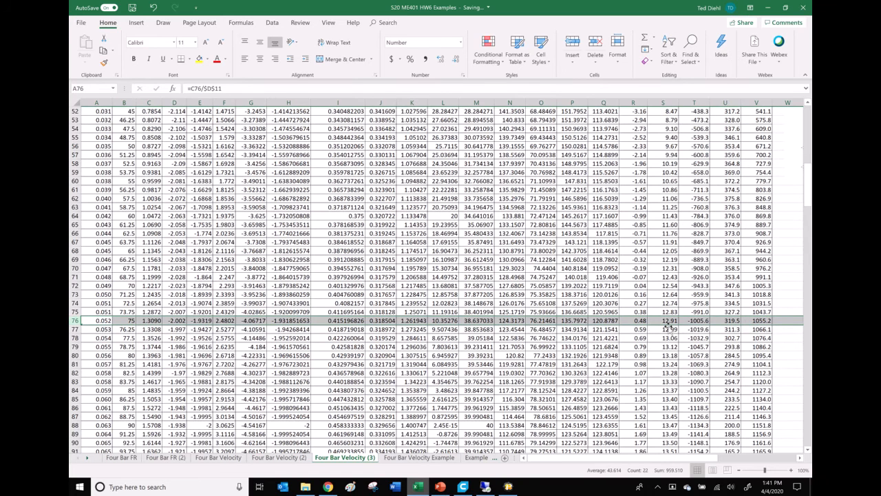
drag(692, 321, 718, 320)
key(ctrl+c)
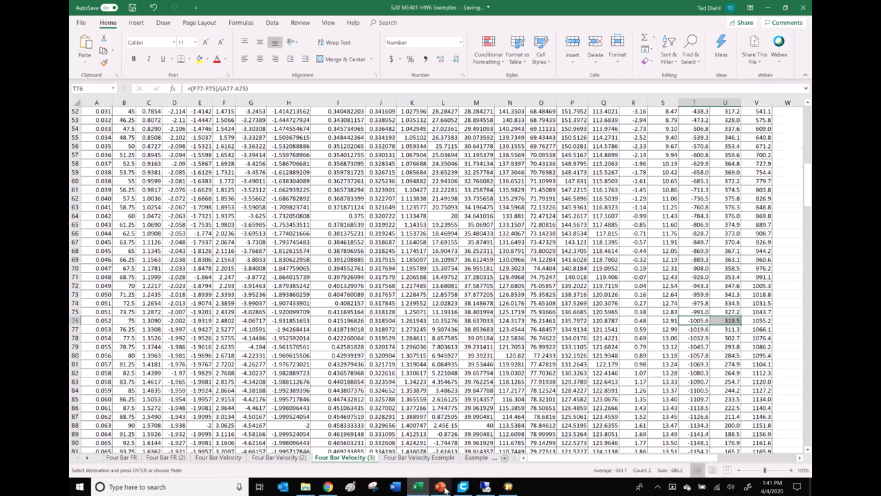
Switch to PowerPoint and paste the new velocities as a third picture, enlarged and aligned beneath the two existing ones
click(440, 487)
click(600, 423)
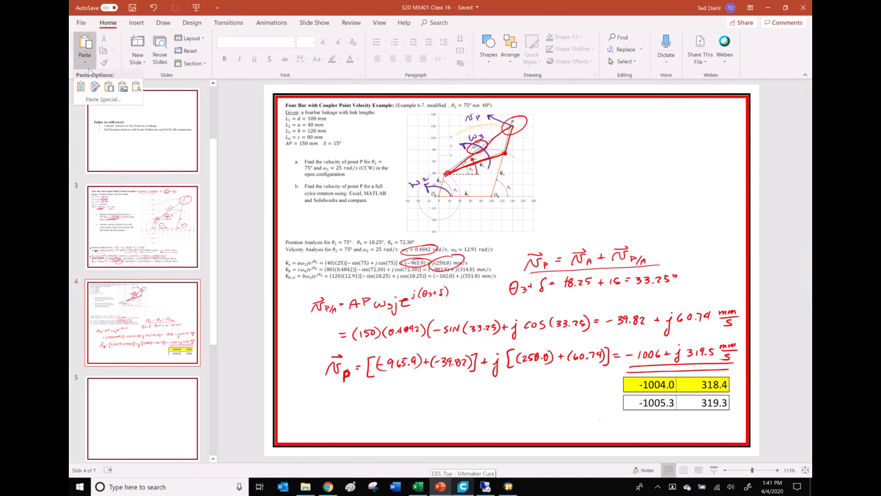
click(504, 279)
key(ctrl+v)
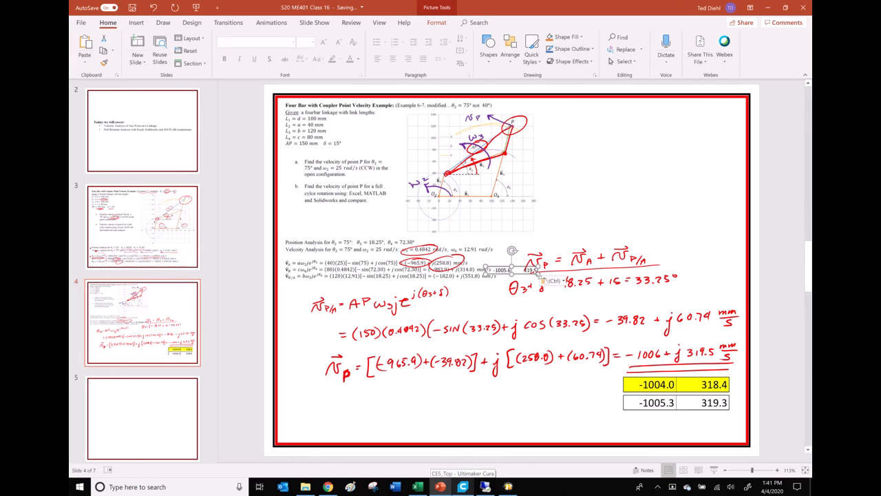
drag(542, 273, 733, 431)
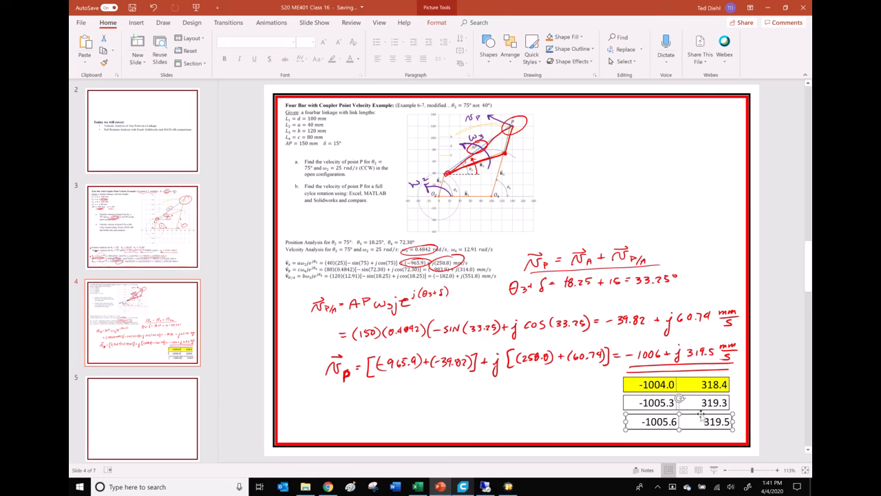
Delete the two unhighlighted velocity pictures from the slide, keeping only the yellow one
key(Delete)
click(694, 403)
key(Delete)
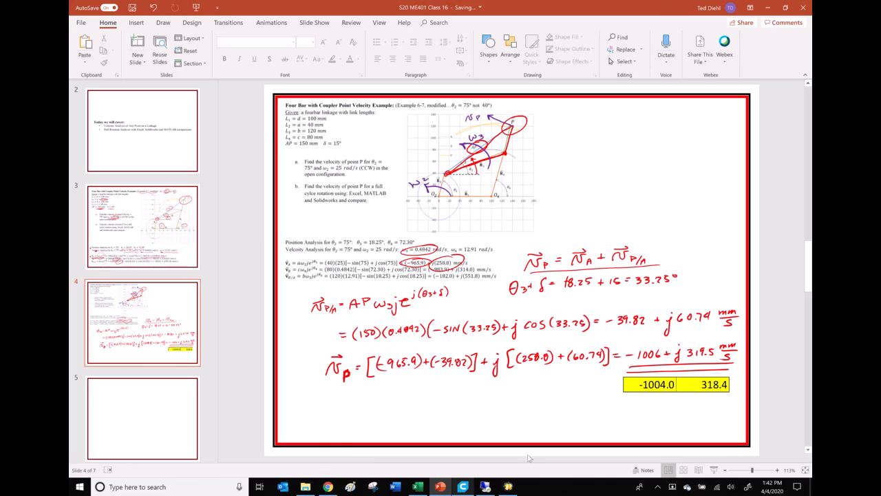
Return to the Excel workbook, set the angle increment Δθ to 5 and bring the linkage plot into view
click(417, 487)
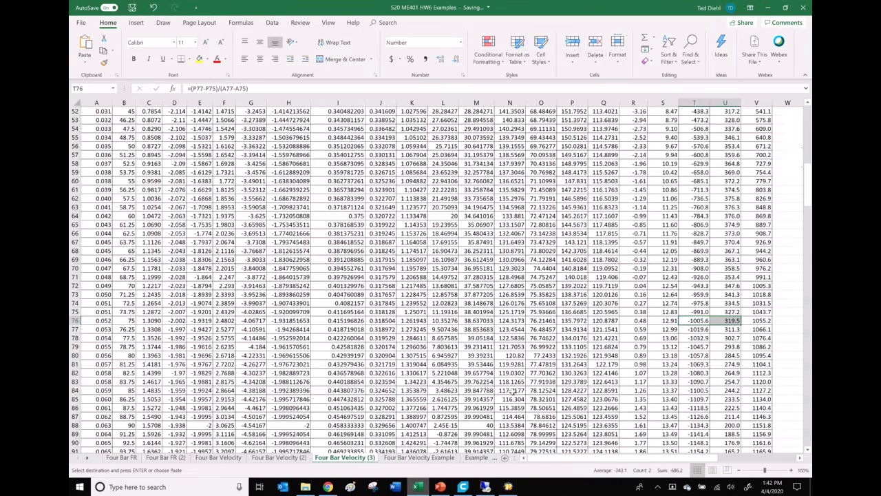
click(559, 360)
scroll(559, 359, up, 13)
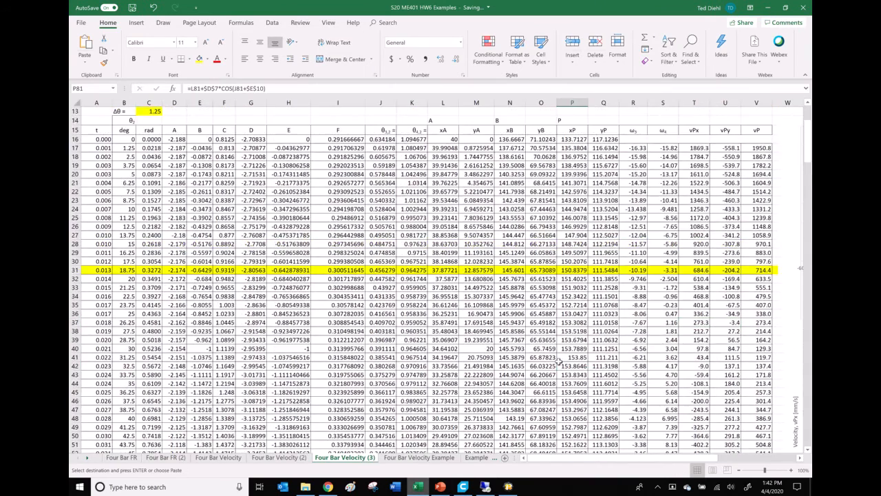
scroll(559, 360, up, 3)
click(157, 197)
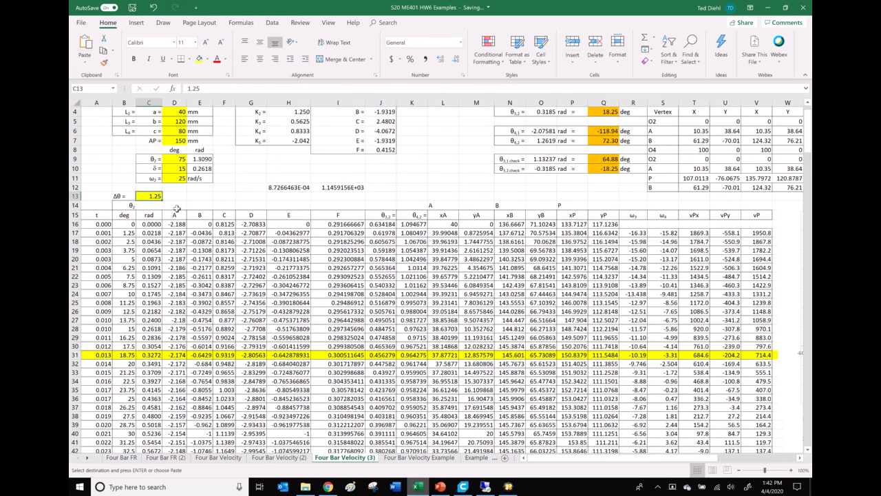
text(5)
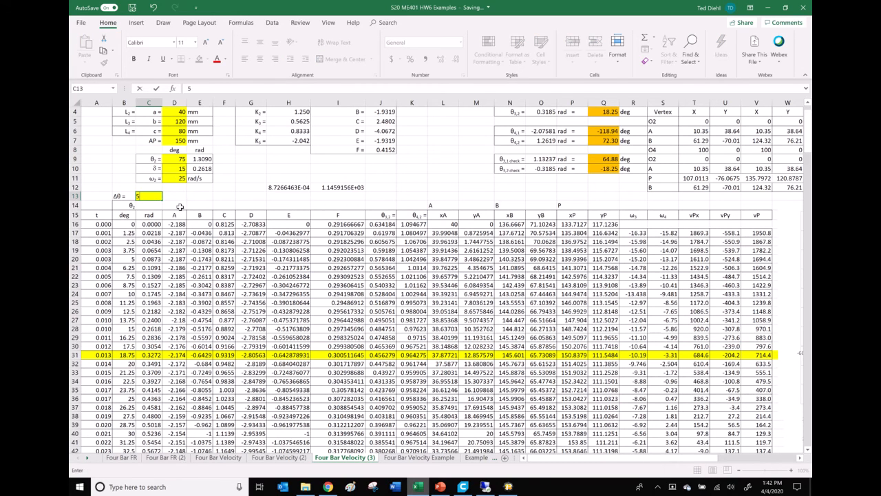
key(Return)
drag(561, 466, 652, 466)
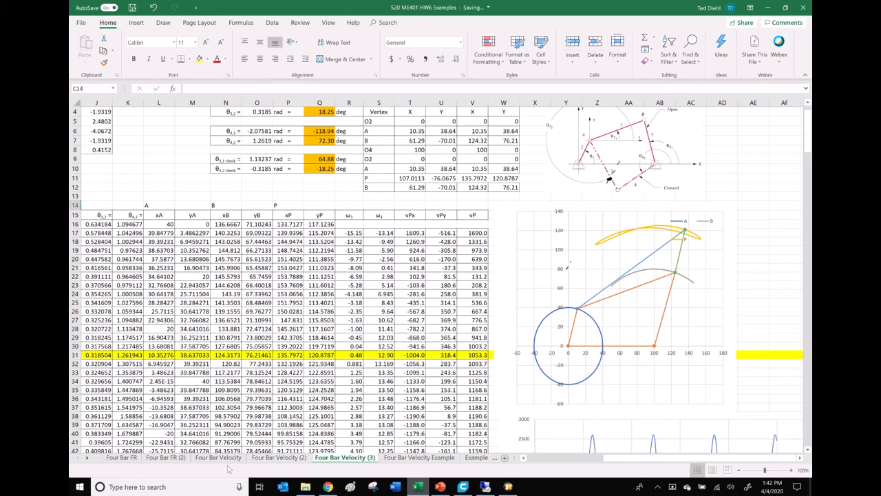
Search Windows for the Camera app and open it
click(512, 489)
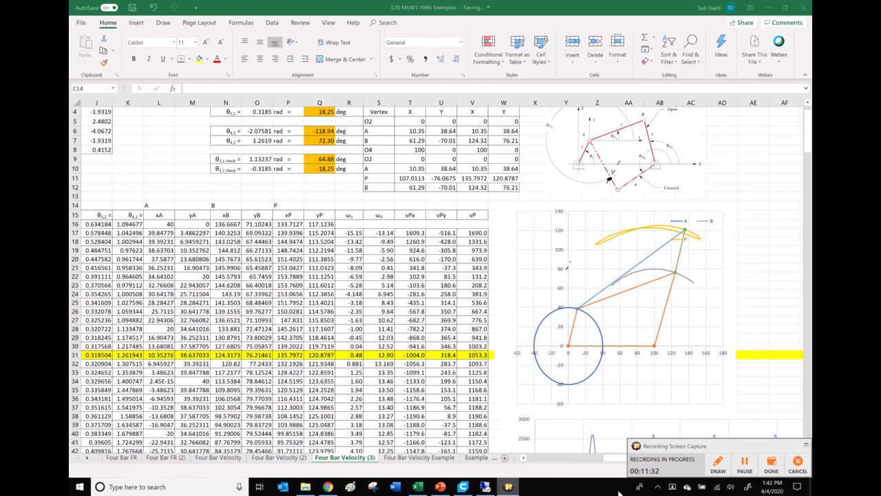
click(201, 489)
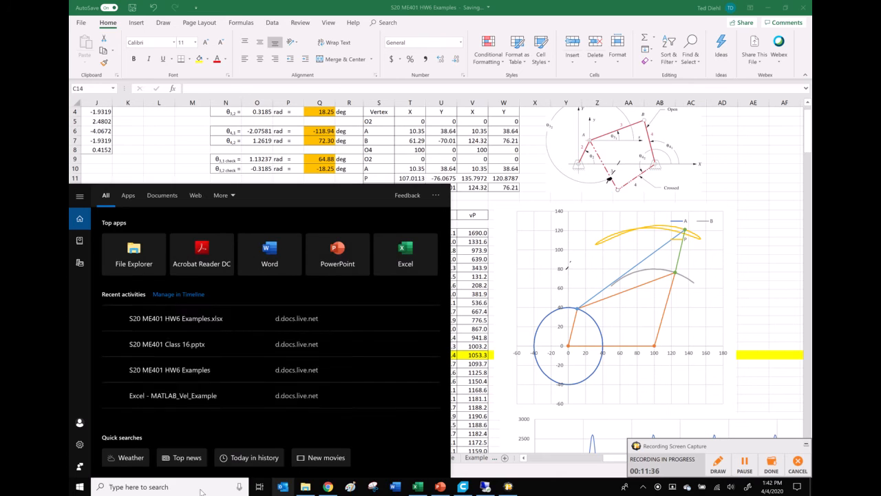
text(camera)
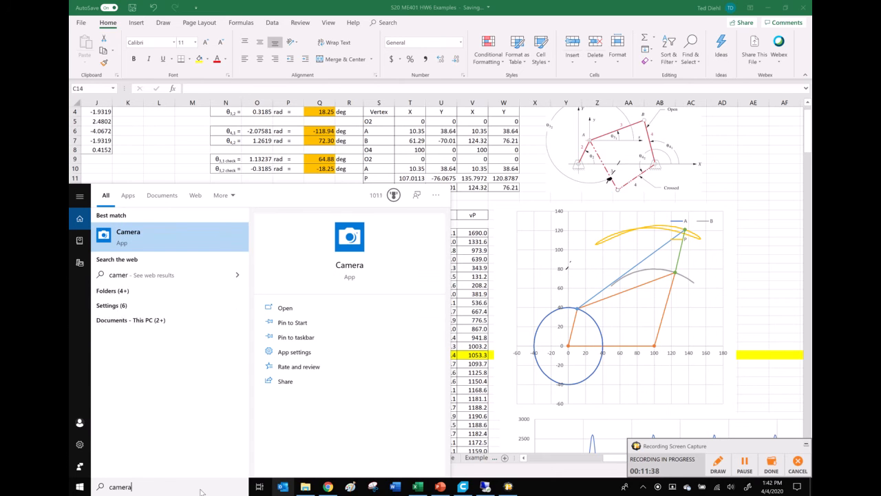
key(Return)
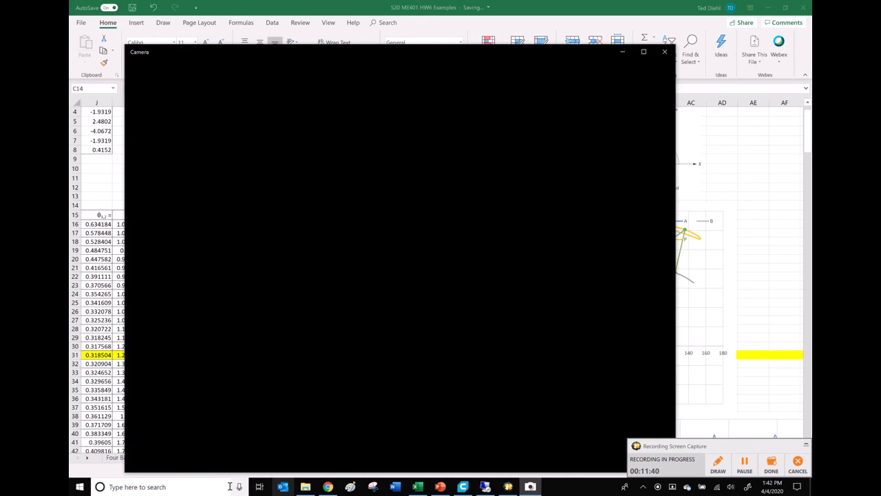